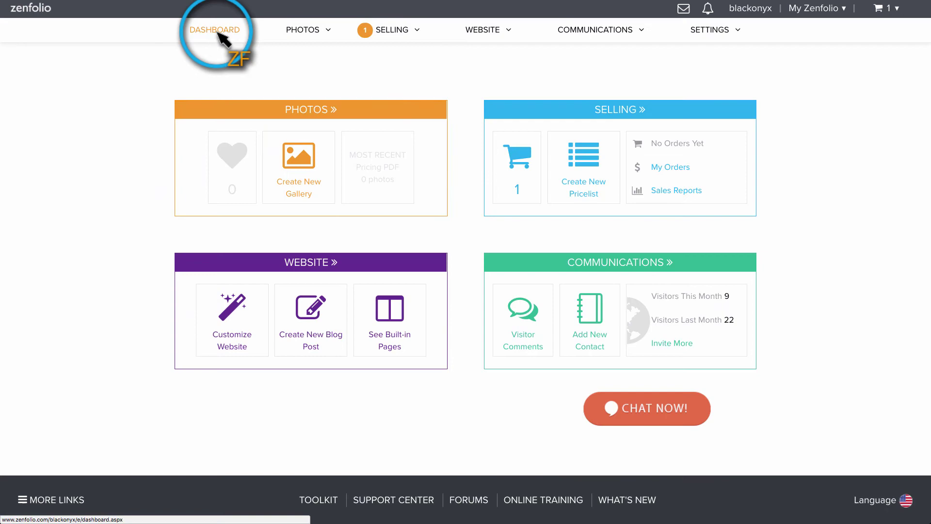
{"action": "left_click", "coordinate": [390, 34]}
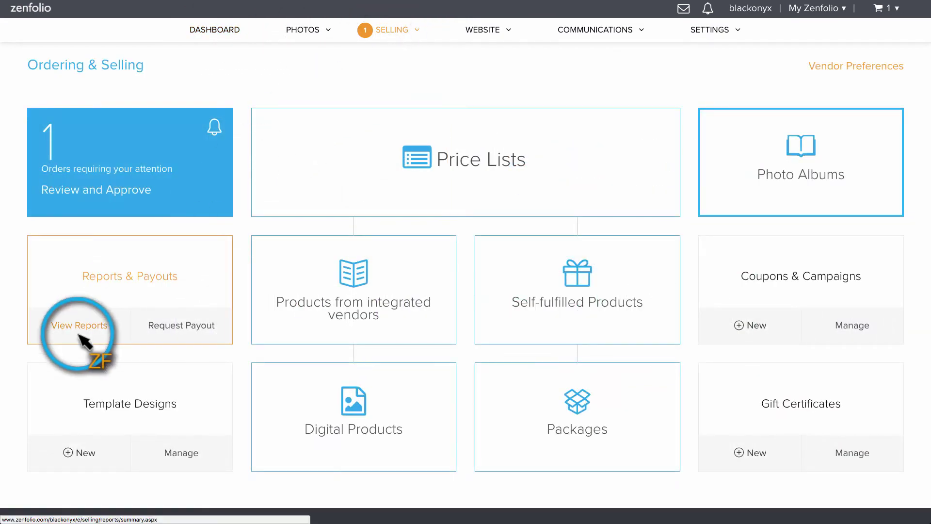
{"action": "left_click", "coordinate": [80, 335]}
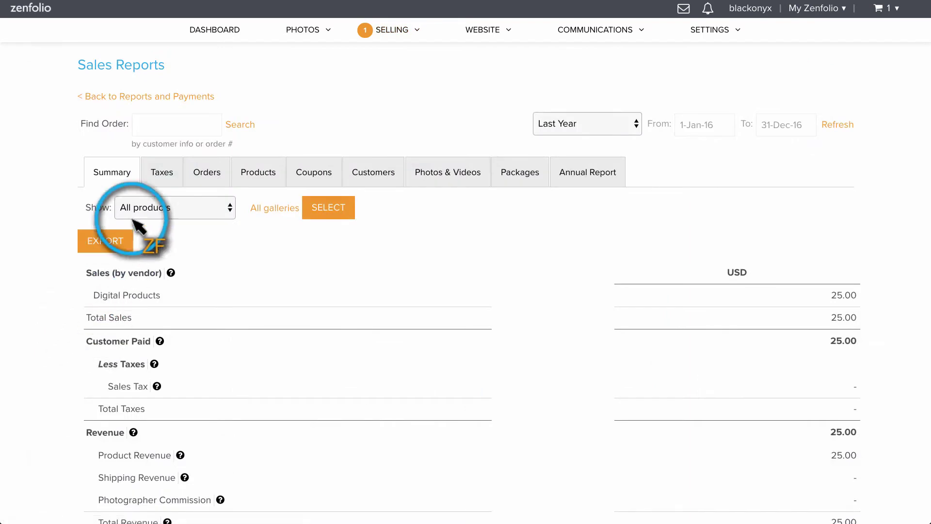
{"action": "left_click", "coordinate": [175, 133]}
{"action": "key", "text": "ctrl+v"}
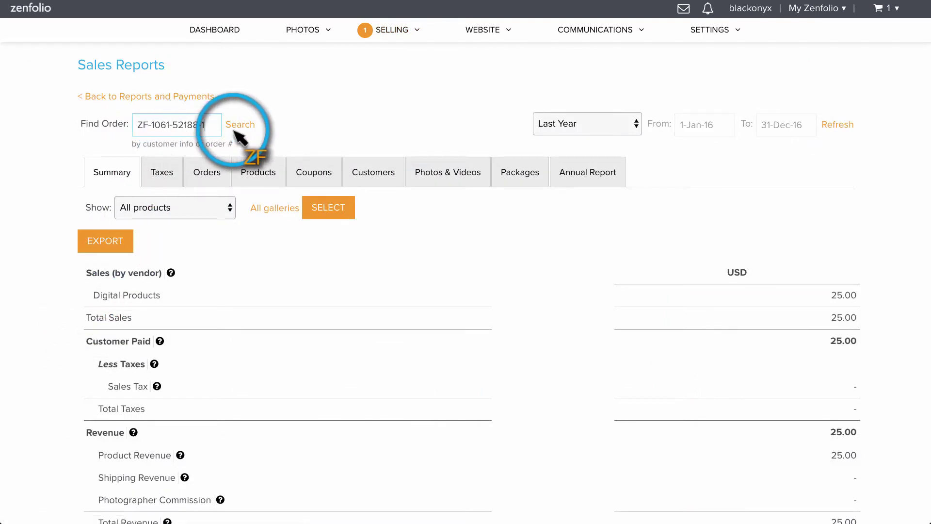
{"action": "left_click", "coordinate": [239, 125]}
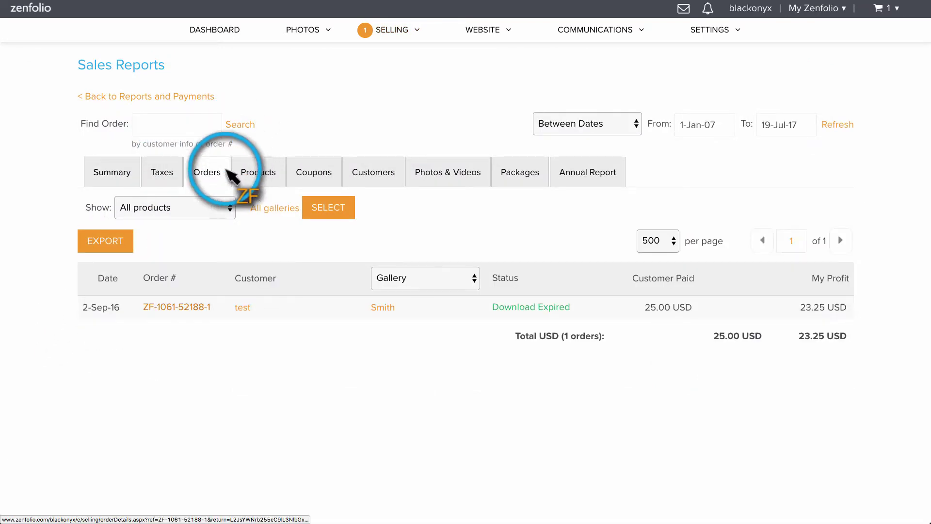
{"action": "left_click", "coordinate": [182, 308]}
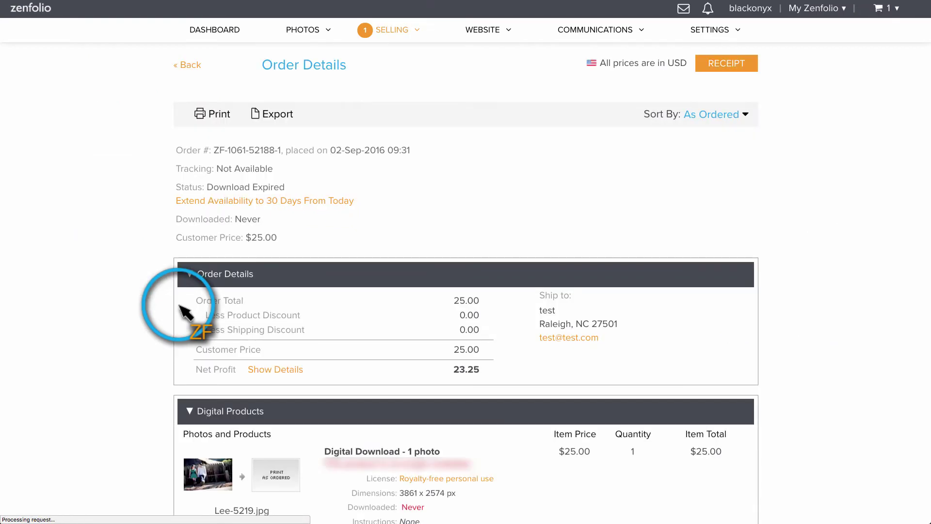
{"action": "left_click", "coordinate": [192, 203]}
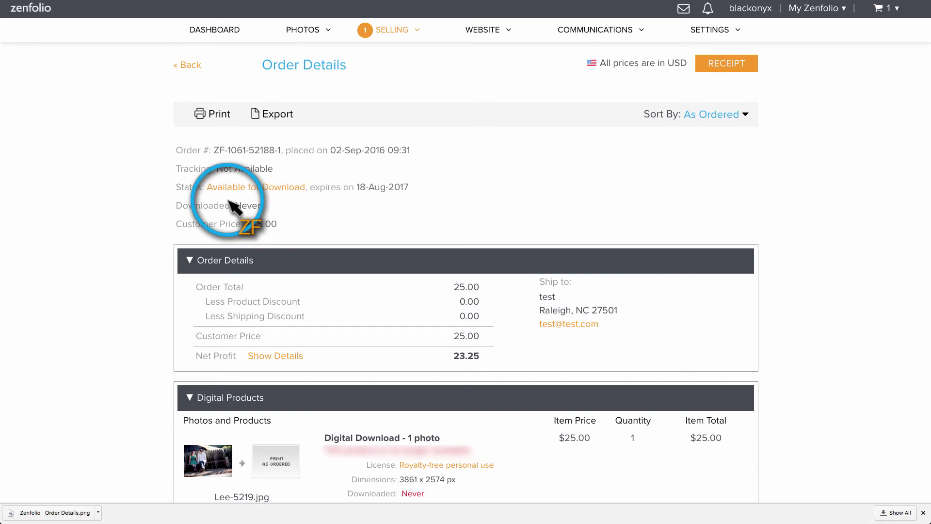
{"action": "right_click", "coordinate": [240, 188]}
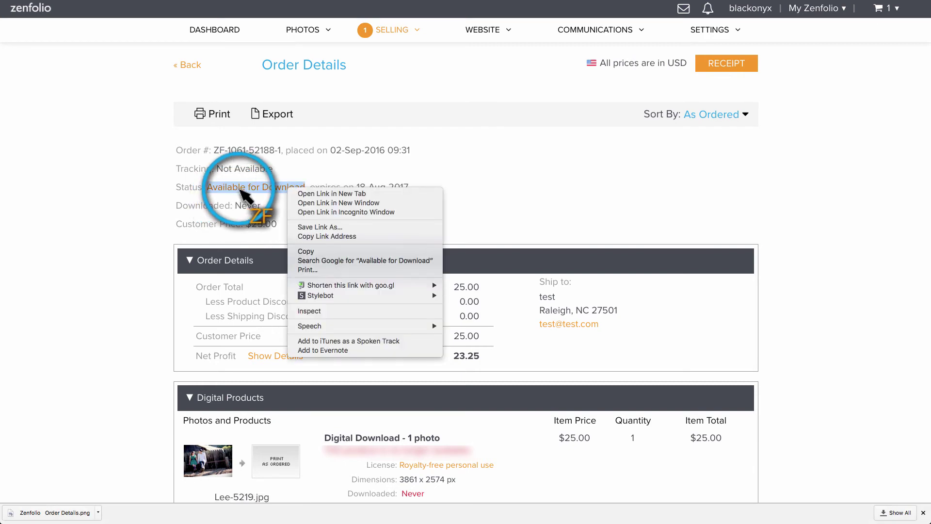
{"action": "left_click", "coordinate": [333, 195]}
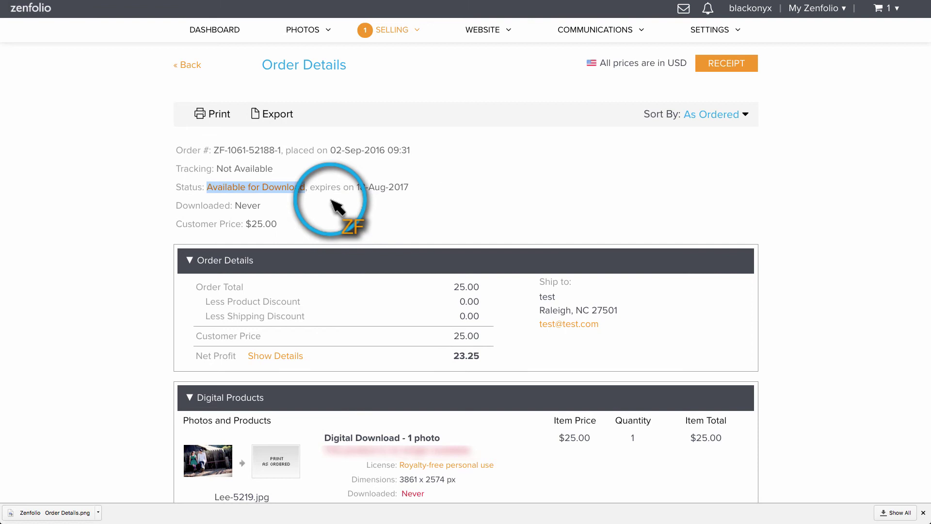